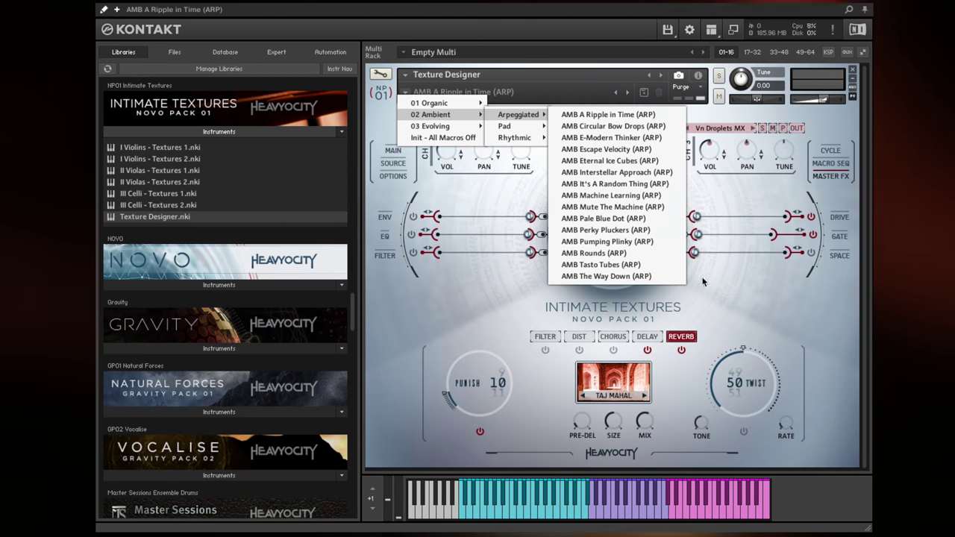
Step: Dismiss the snapshot list and pull the outer range limit of the Drive macro inward toward the Macro Control
{"action": "left_click", "coordinate": [702, 282]}
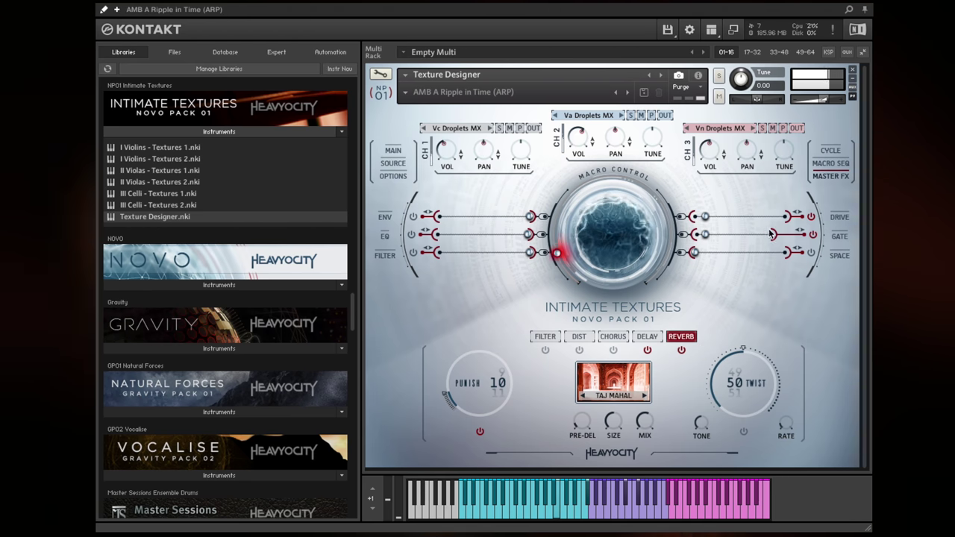
{"action": "left_click_drag", "start_coordinate": [788, 219], "coordinate": [743, 225]}
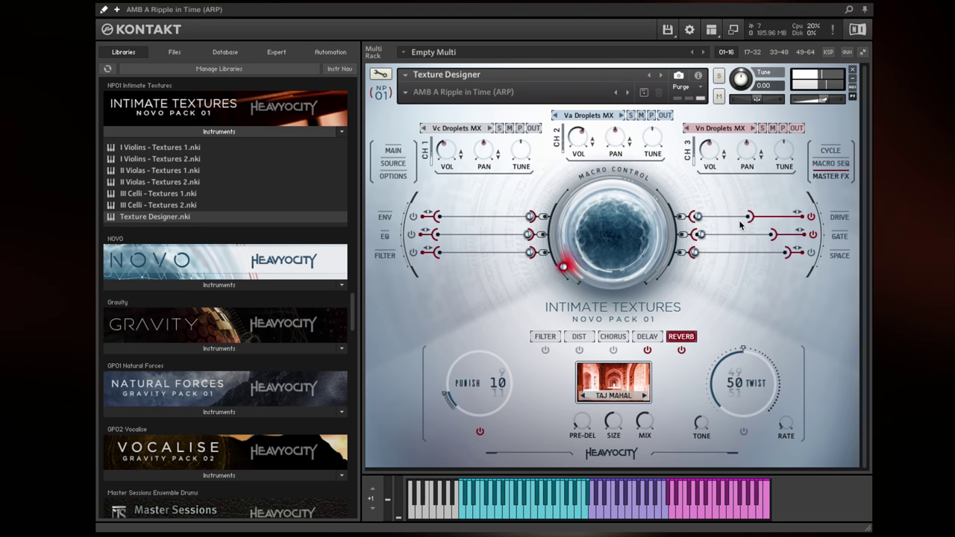
Step: Review the Drive, Gate, Macro Sequencer, Cycle and Master FX pages of the AMB A Ripple in Time (ARP) preset
{"action": "left_click", "coordinate": [839, 217]}
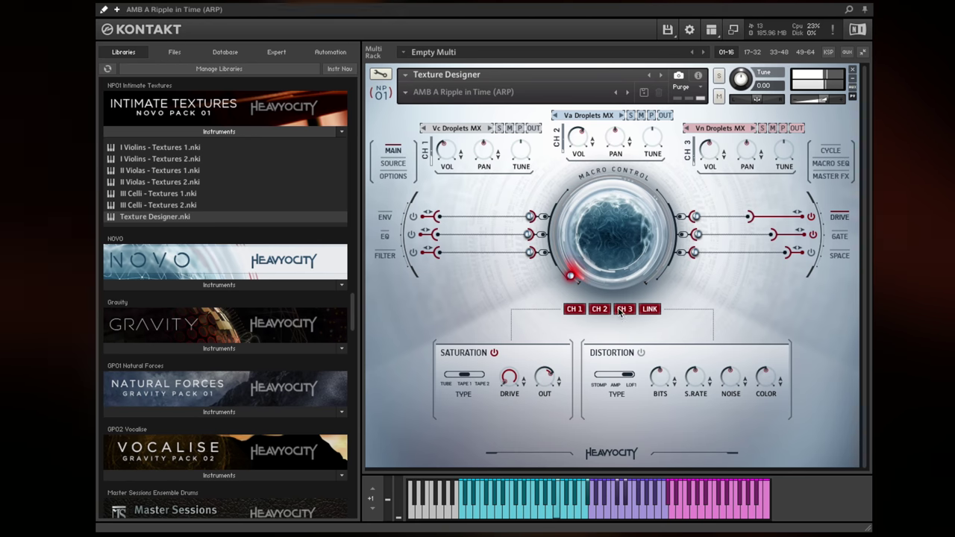
{"action": "left_click", "coordinate": [840, 236]}
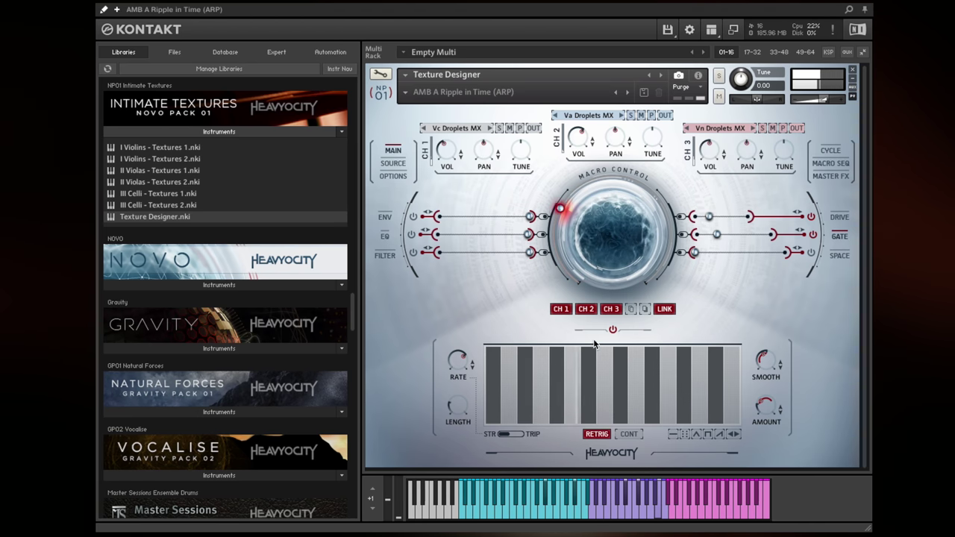
{"action": "left_click", "coordinate": [830, 164]}
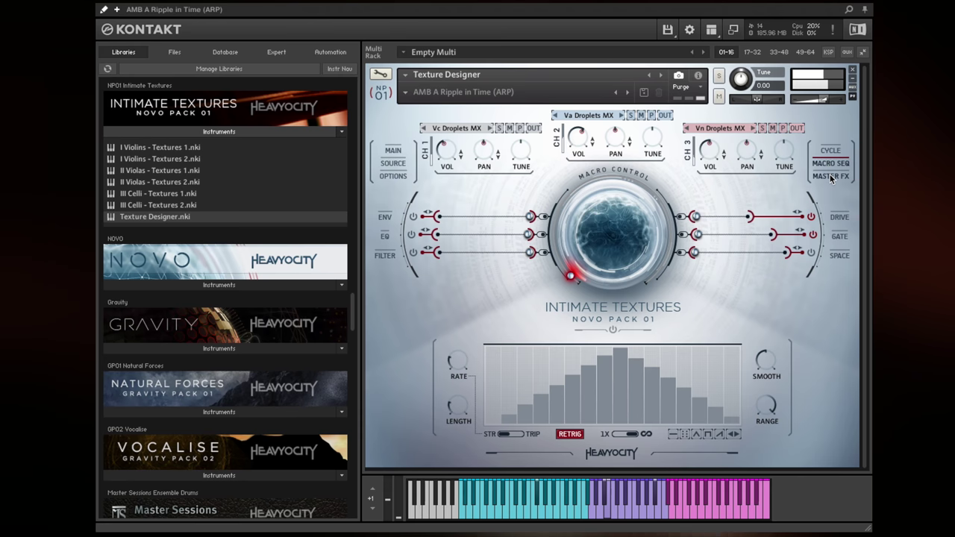
{"action": "left_click", "coordinate": [830, 177]}
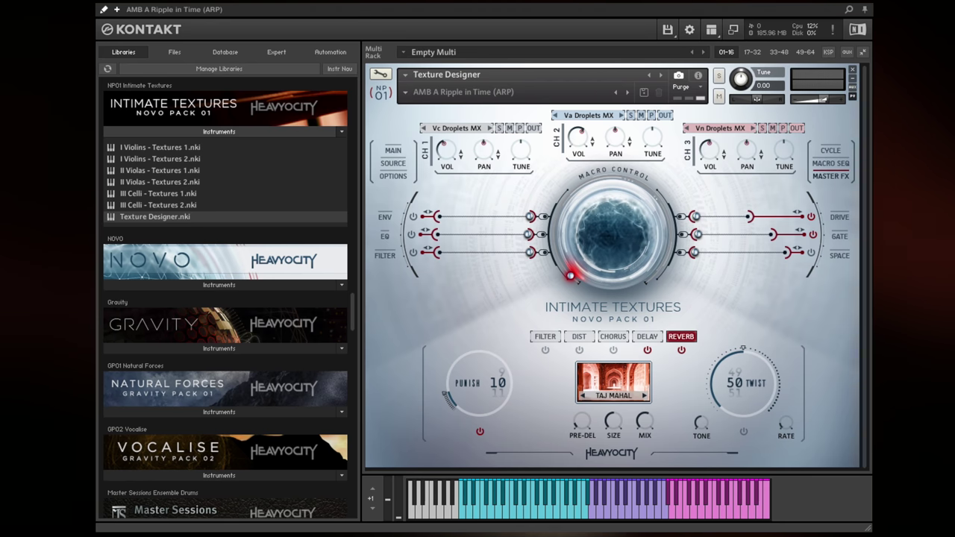
{"action": "left_click", "coordinate": [836, 177]}
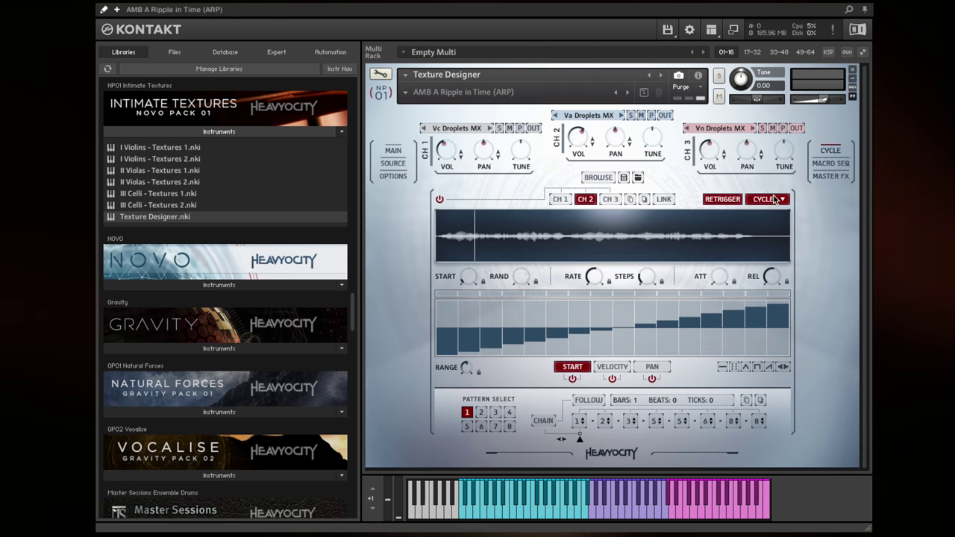
{"action": "left_click", "coordinate": [835, 178]}
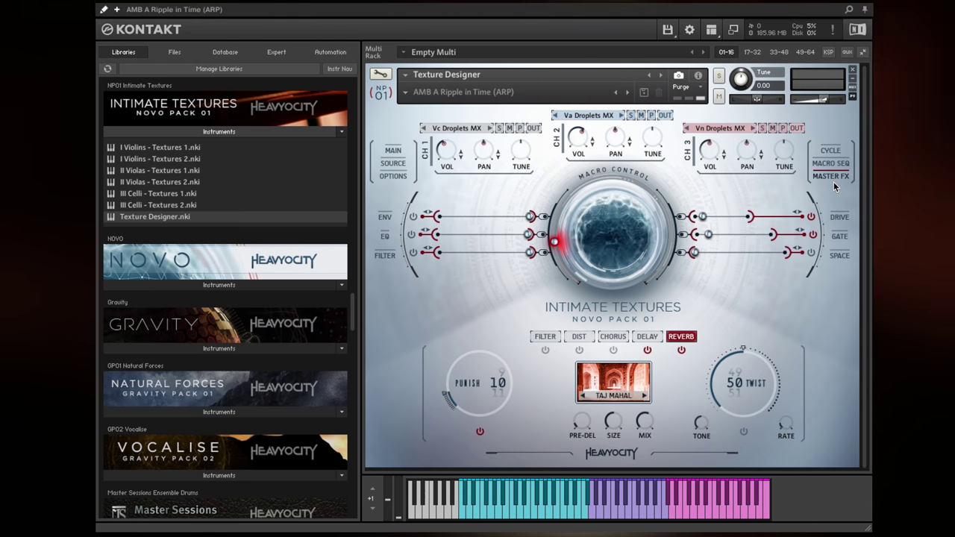
Step: Redraw Channel 2's Cycle start-position steps as a flatter ramp and browse Channel 1's cello articulations in the source browser
{"action": "left_click", "coordinate": [826, 151]}
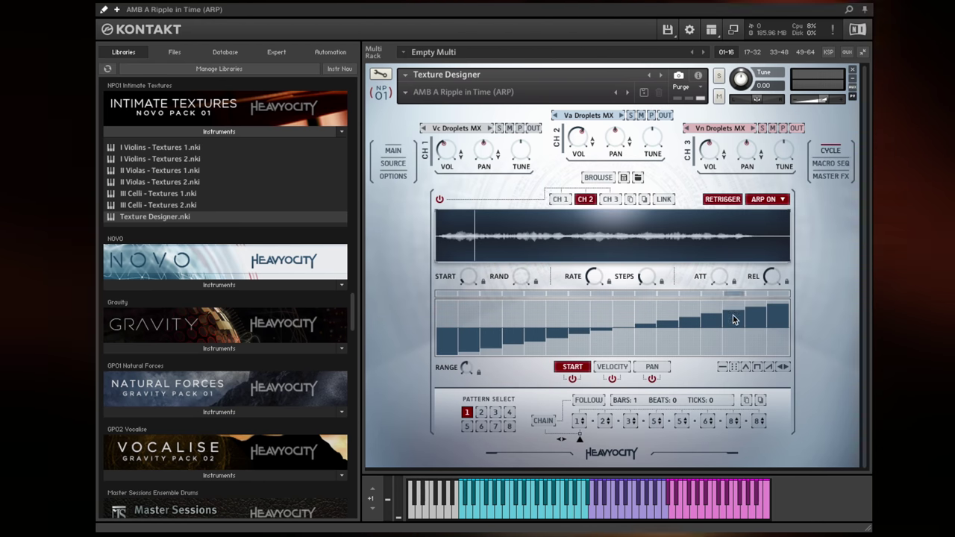
{"action": "left_click_drag", "start_coordinate": [469, 347], "coordinate": [450, 350]}
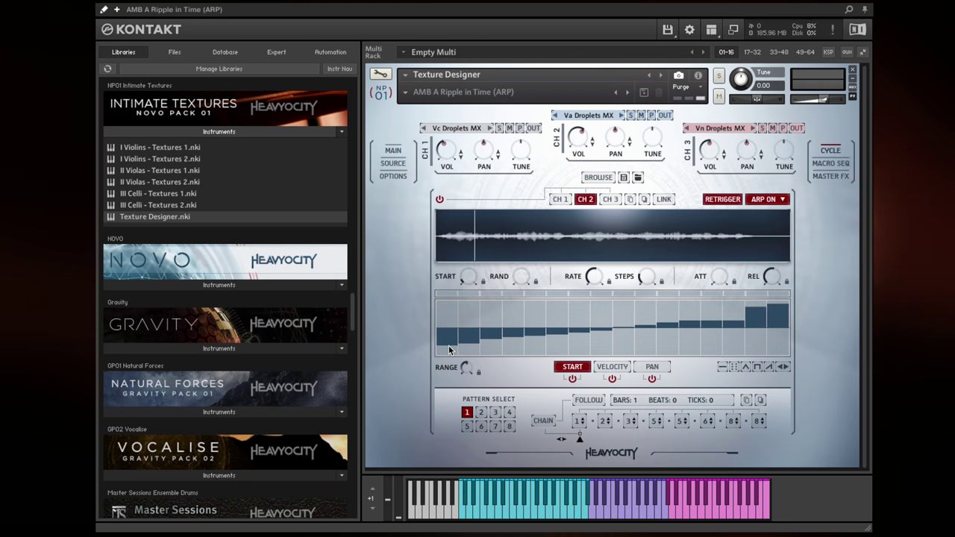
{"action": "left_click", "coordinate": [392, 164]}
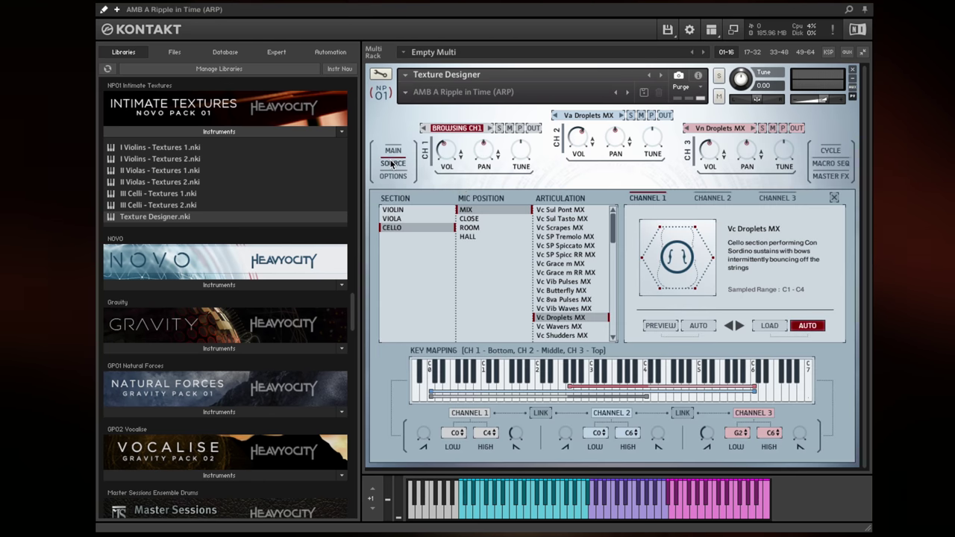
{"action": "left_click", "coordinate": [557, 228]}
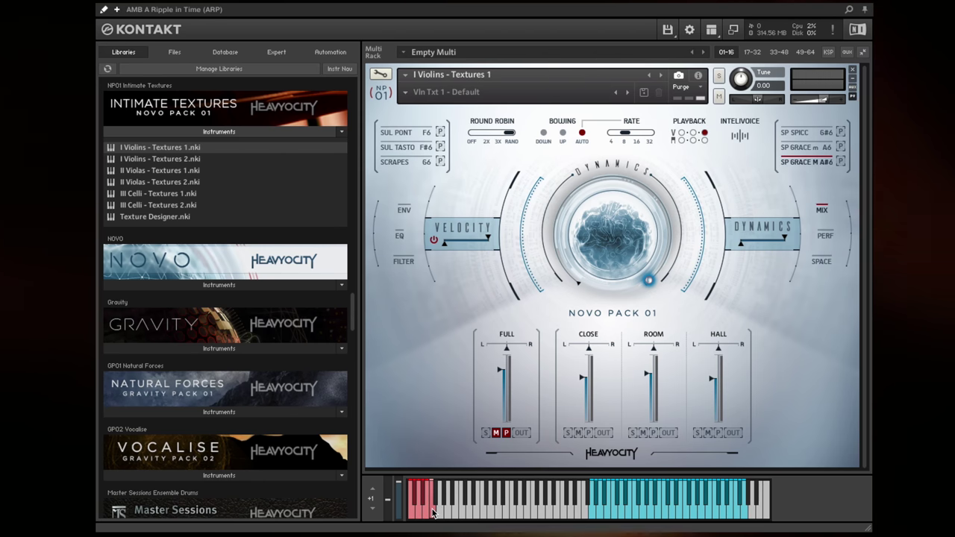
Step: Load Texture Designer.nki and view the source assignments of Channels 1, 2 and 3 in the source browser
{"action": "double_click", "coordinate": [181, 218]}
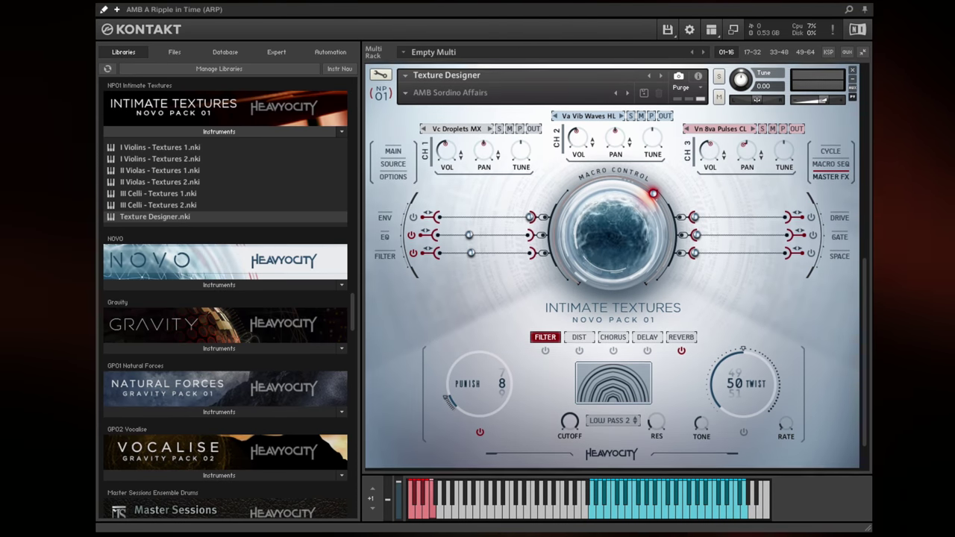
{"action": "left_click", "coordinate": [460, 131]}
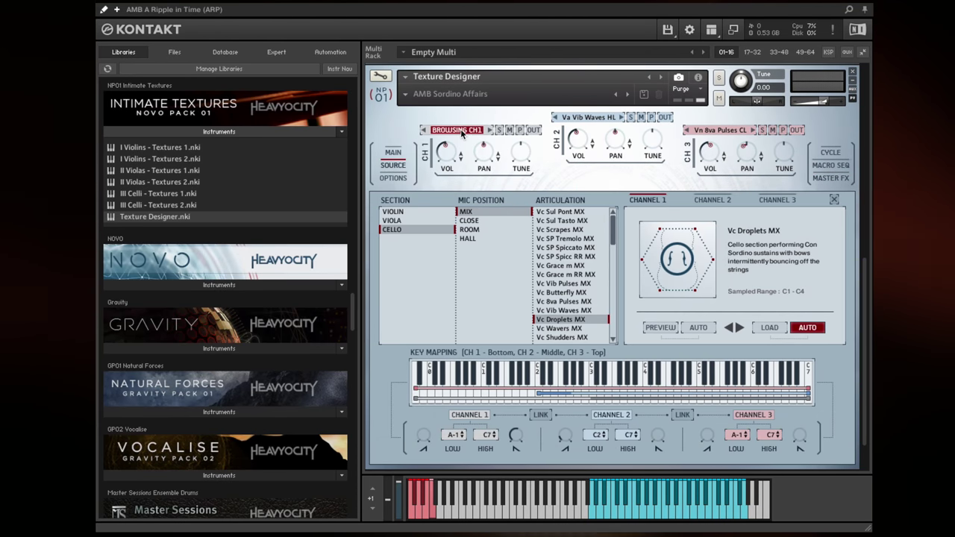
{"action": "left_click", "coordinate": [588, 117]}
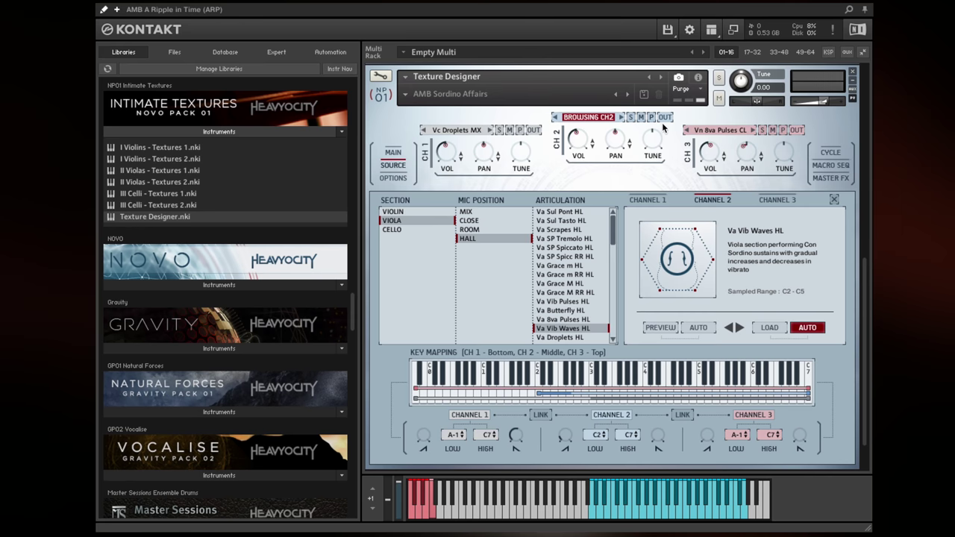
{"action": "left_click", "coordinate": [719, 131]}
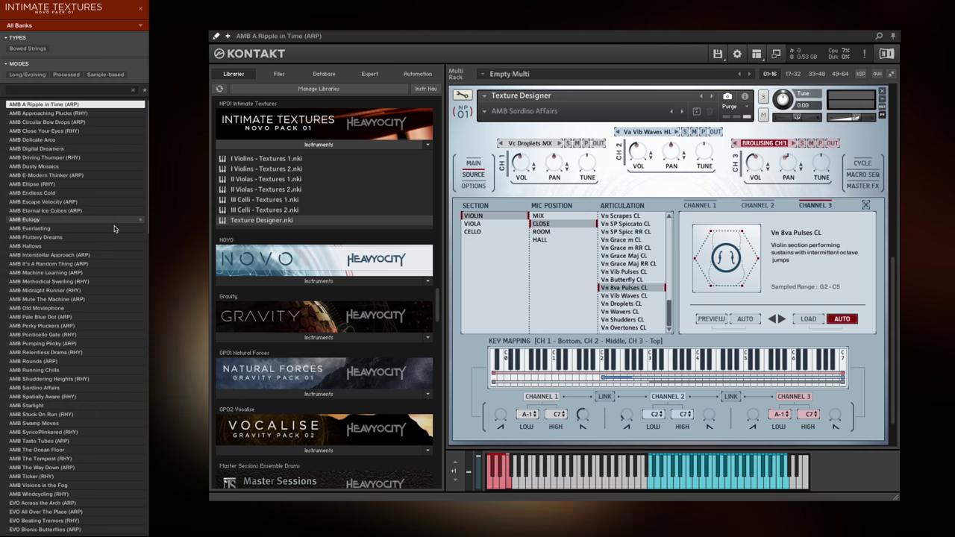
Step: Look through the ambient and evolving presets, selecting AMB Hallows, EVO Celestial, EVO In and Out and EVO The Stars
{"action": "left_click", "coordinate": [115, 247]}
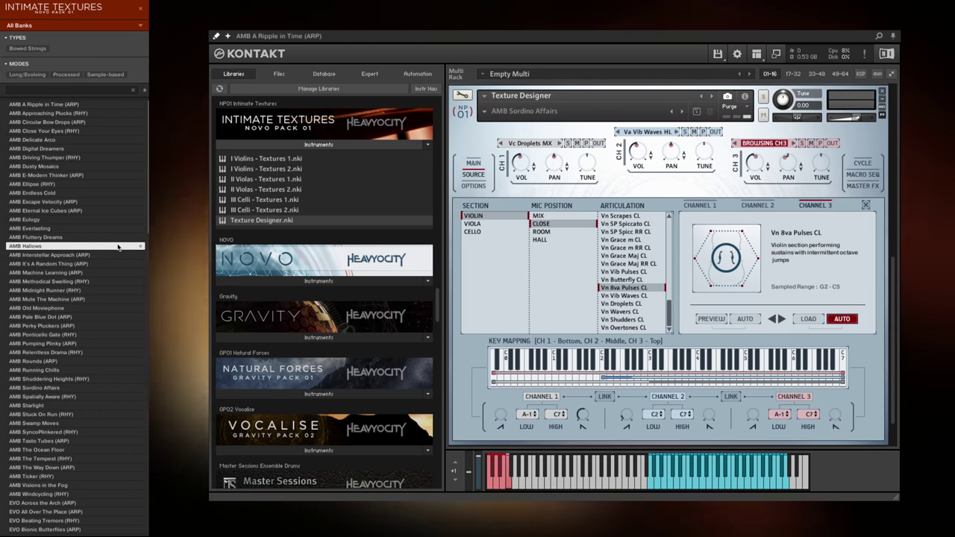
{"action": "scroll", "coordinate": [115, 244], "scroll_direction": "down", "scroll_amount": 9}
{"action": "scroll", "coordinate": [112, 237], "scroll_direction": "down", "scroll_amount": 4}
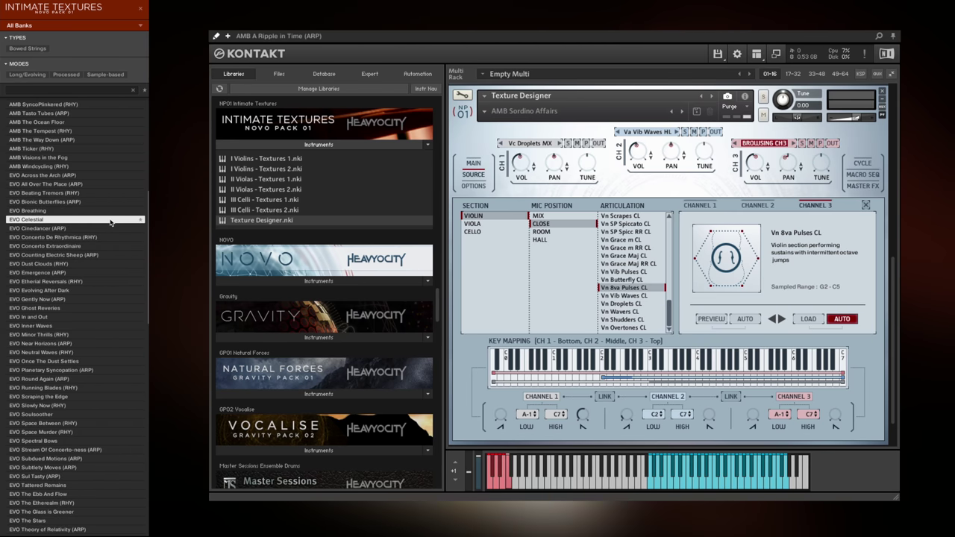
{"action": "scroll", "coordinate": [110, 224], "scroll_direction": "down", "scroll_amount": 2}
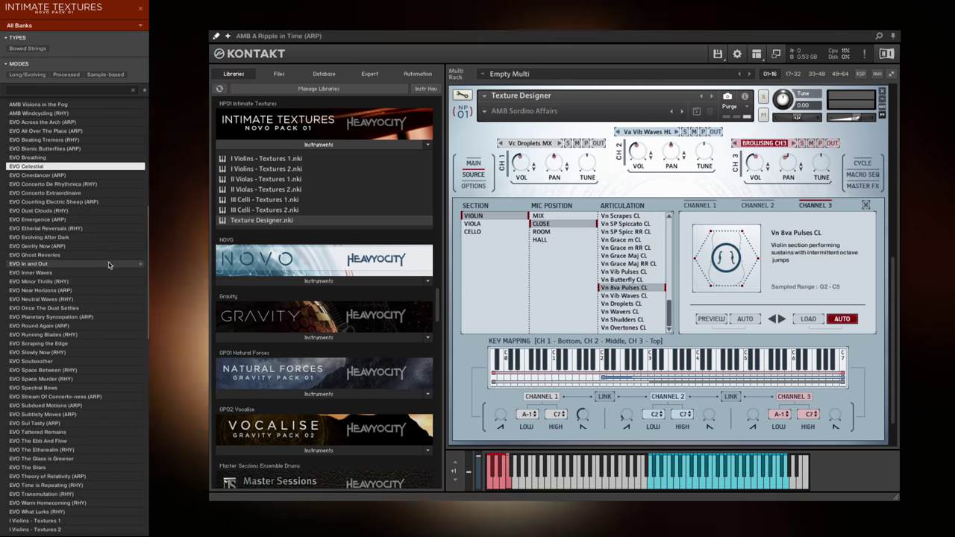
{"action": "left_click", "coordinate": [108, 264]}
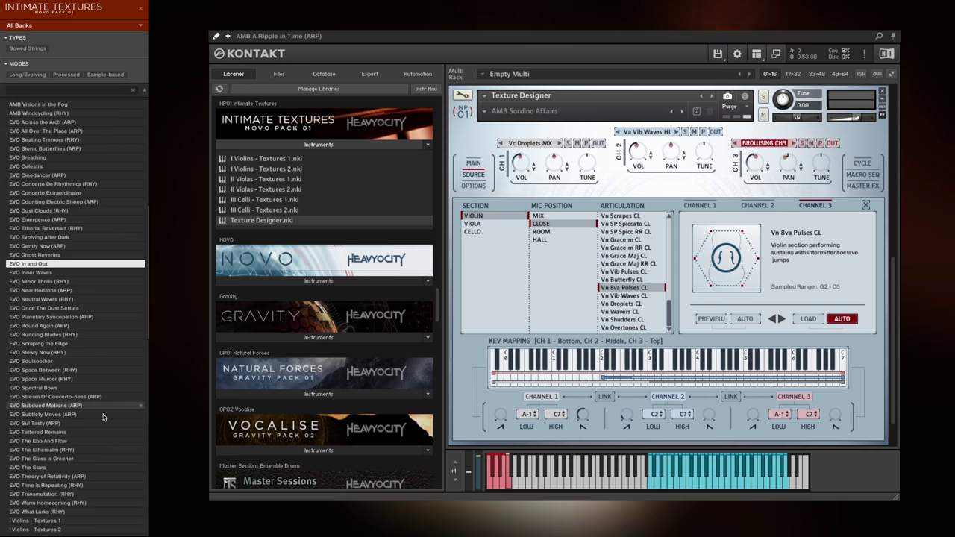
{"action": "left_click", "coordinate": [104, 468]}
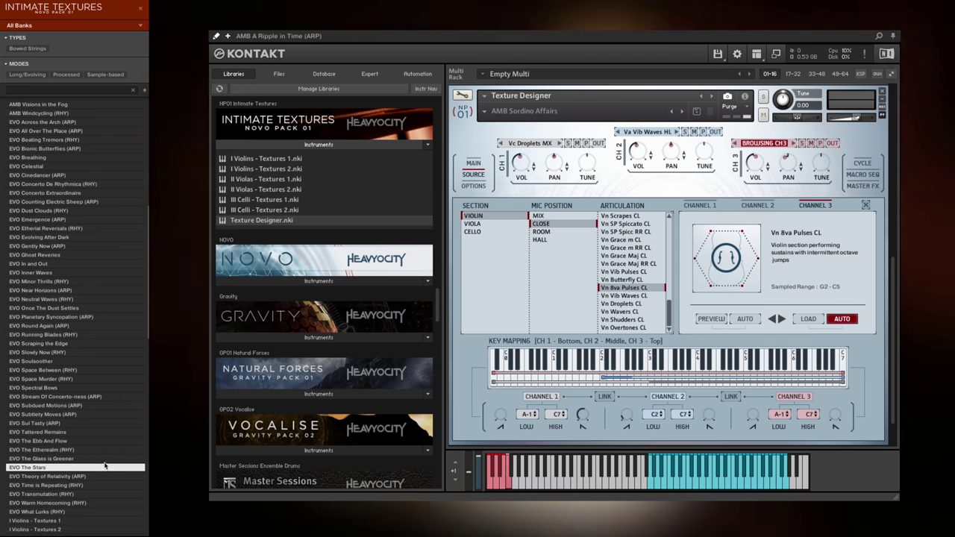
Step: Look through the organic presets, including ORG Celli Combo 01 and the Ens Scrapes, Shudders, Sul Pont Grace min and Sul Pont Spiccato variants
{"action": "scroll", "coordinate": [105, 467], "scroll_direction": "down", "scroll_amount": 10}
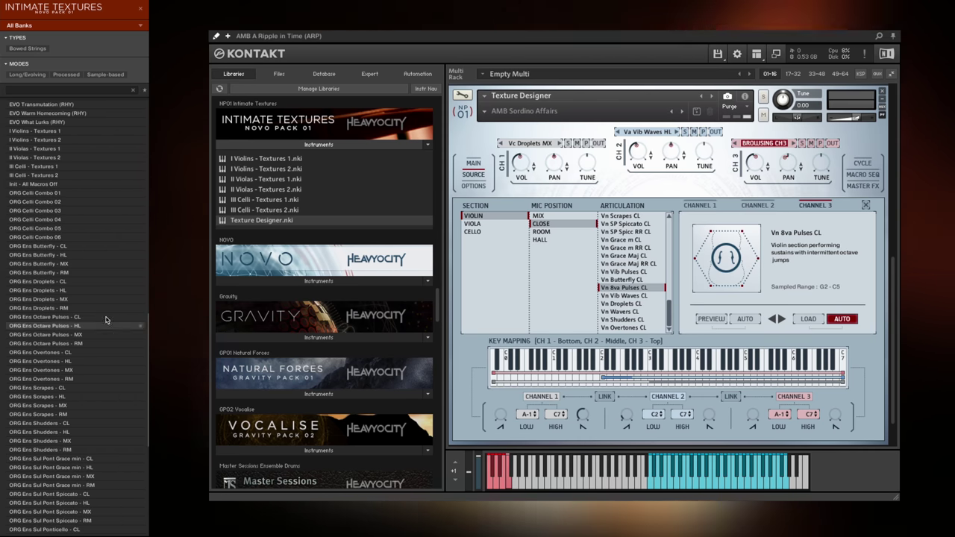
{"action": "left_click", "coordinate": [109, 193]}
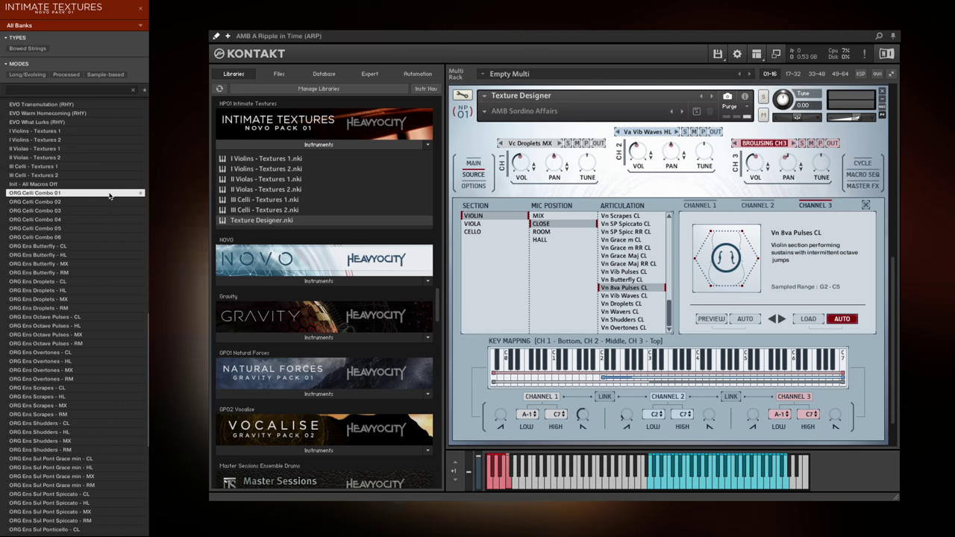
{"action": "left_click", "coordinate": [92, 387]}
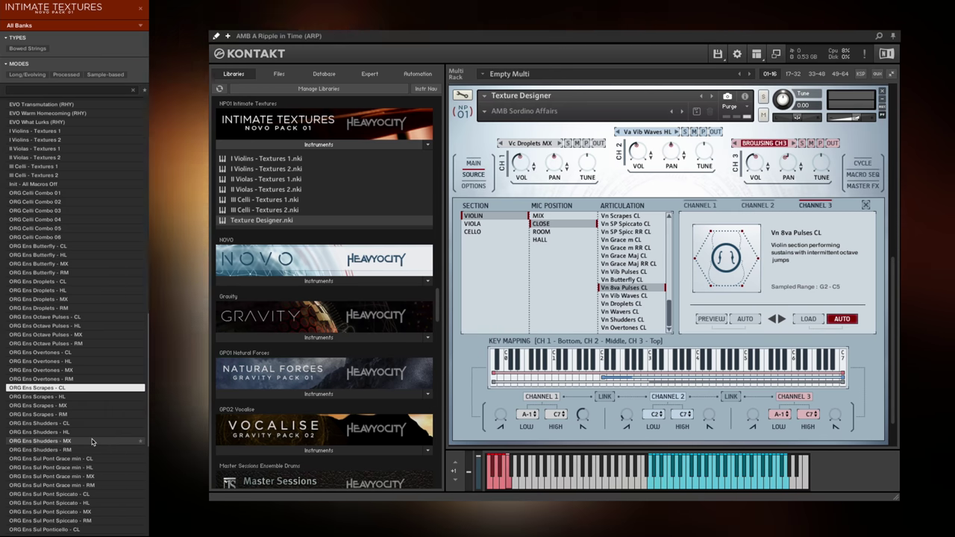
{"action": "left_click", "coordinate": [92, 441]}
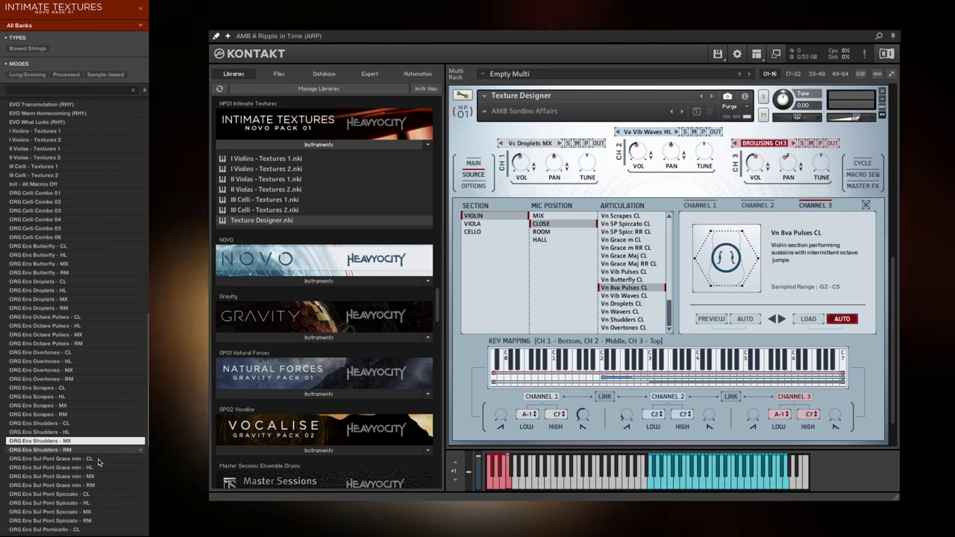
{"action": "left_click", "coordinate": [97, 486]}
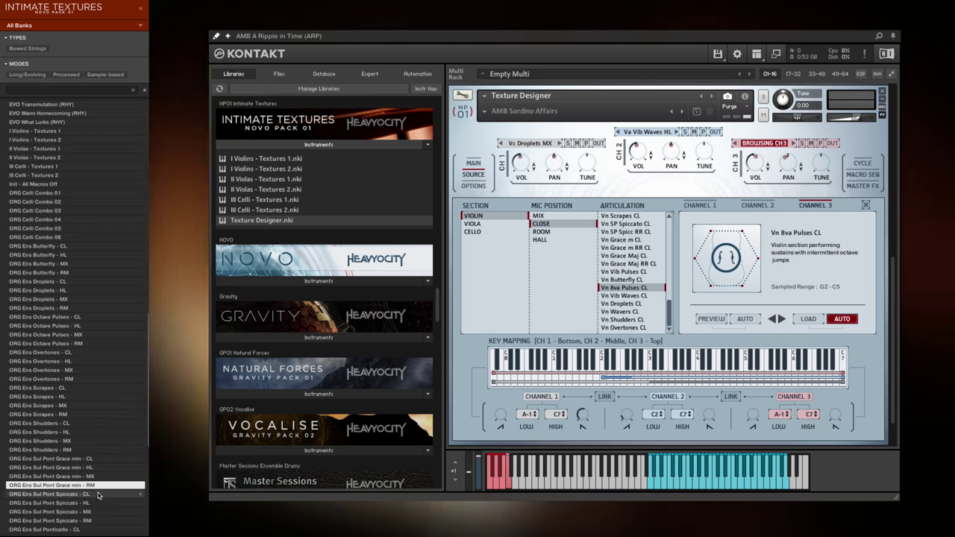
{"action": "left_click", "coordinate": [98, 504]}
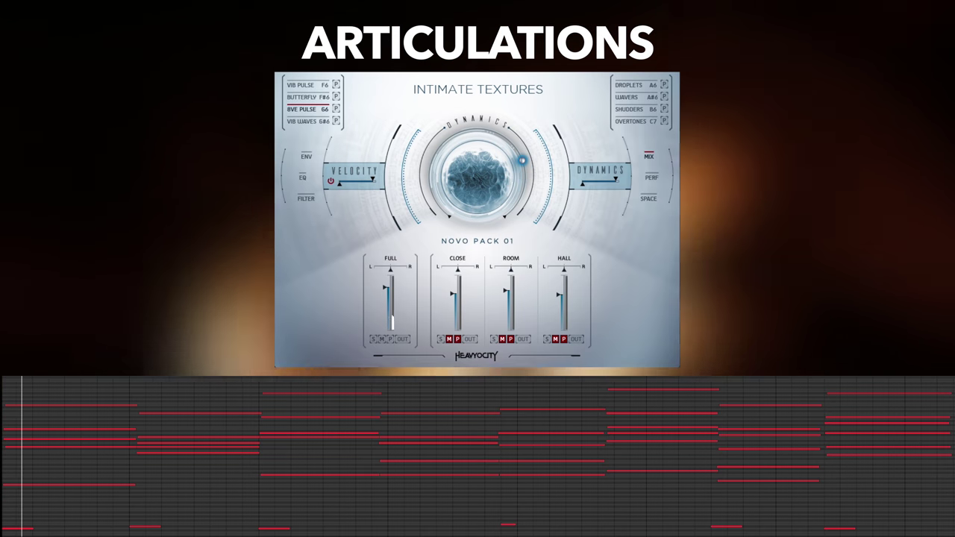
Step: Box-select the low keyswitch notes that change articulations beneath the chord notes in the piano roll
{"action": "left_click_drag", "start_coordinate": [952, 514], "coordinate": [25, 532]}
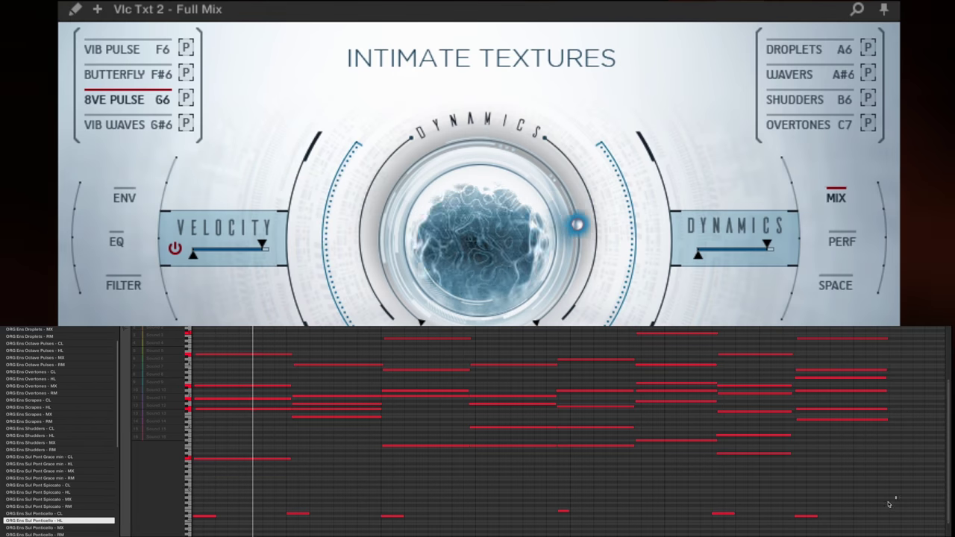
{"action": "left_click_drag", "start_coordinate": [454, 513], "coordinate": [293, 522]}
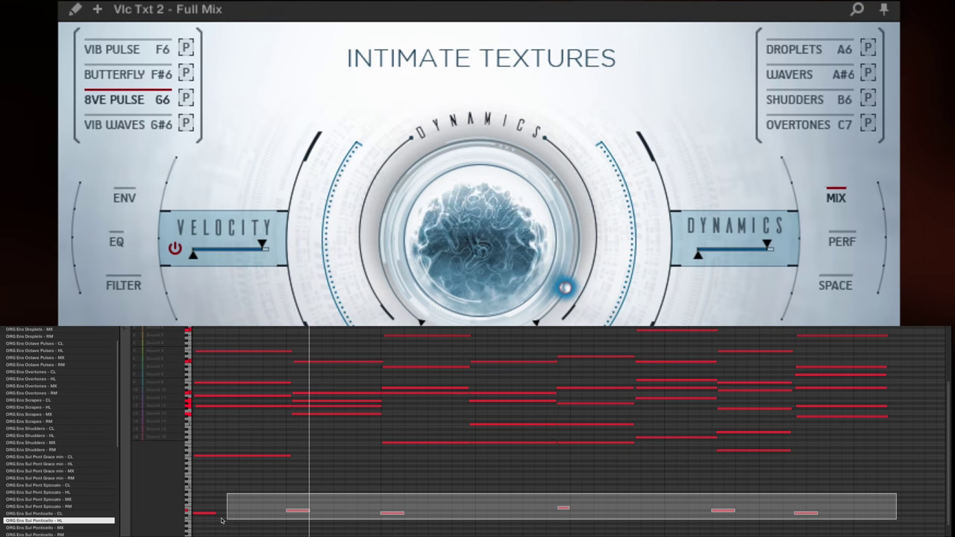
{"action": "left_click_drag", "start_coordinate": [209, 520], "coordinate": [210, 520]}
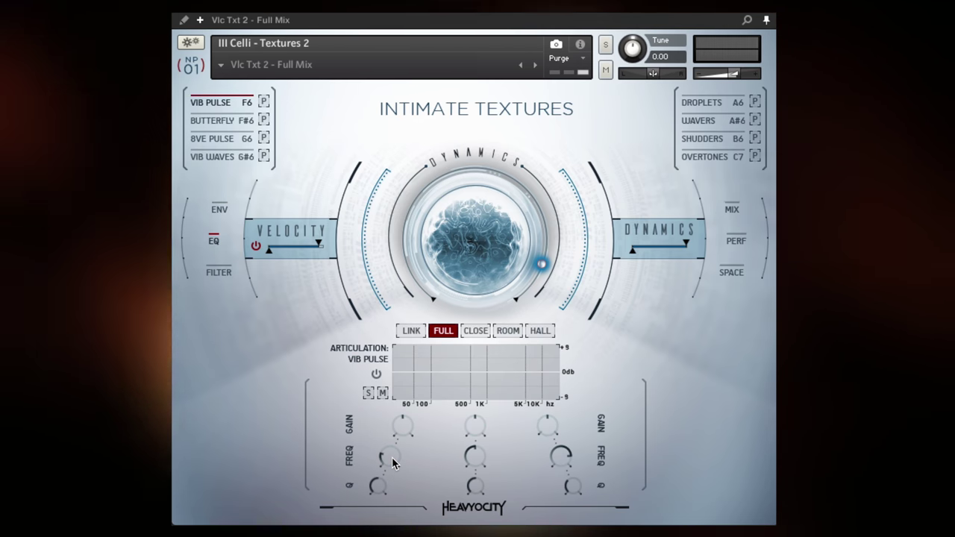
Step: Toggle the EQ and Low Pass 2 filter for Vib Pulse on the Full channel and adjust the Room microphone level
{"action": "left_click", "coordinate": [377, 375]}
{"action": "left_click", "coordinate": [220, 273]}
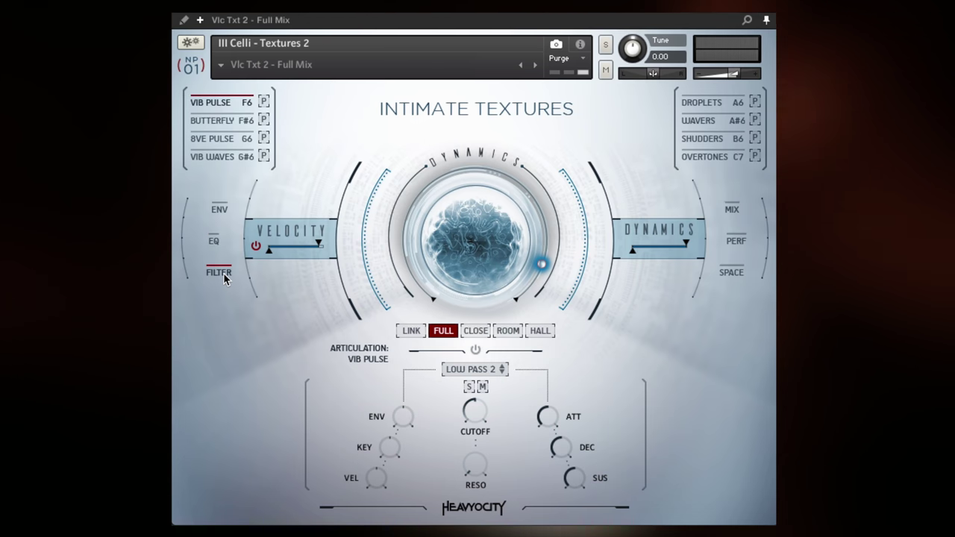
{"action": "left_click", "coordinate": [475, 352]}
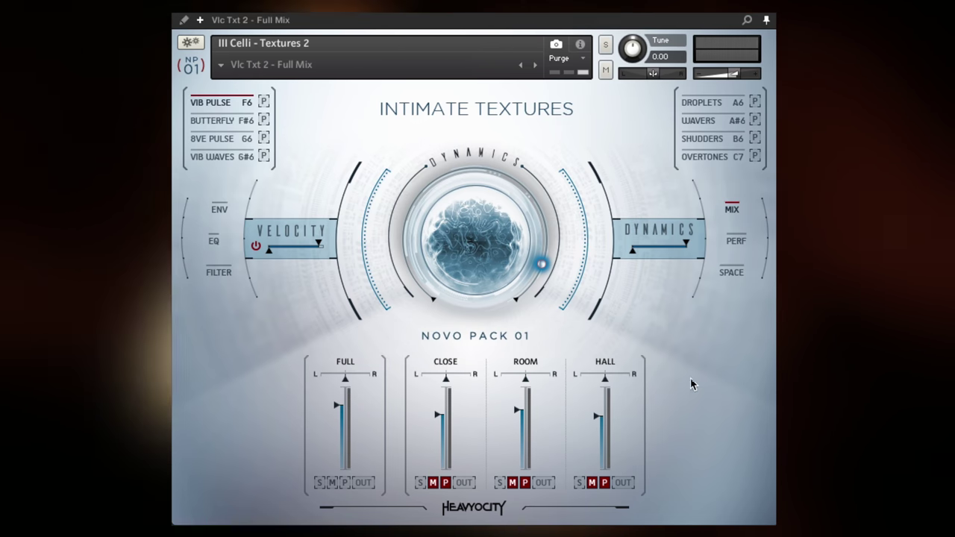
{"action": "left_click_drag", "start_coordinate": [521, 409], "coordinate": [521, 411]}
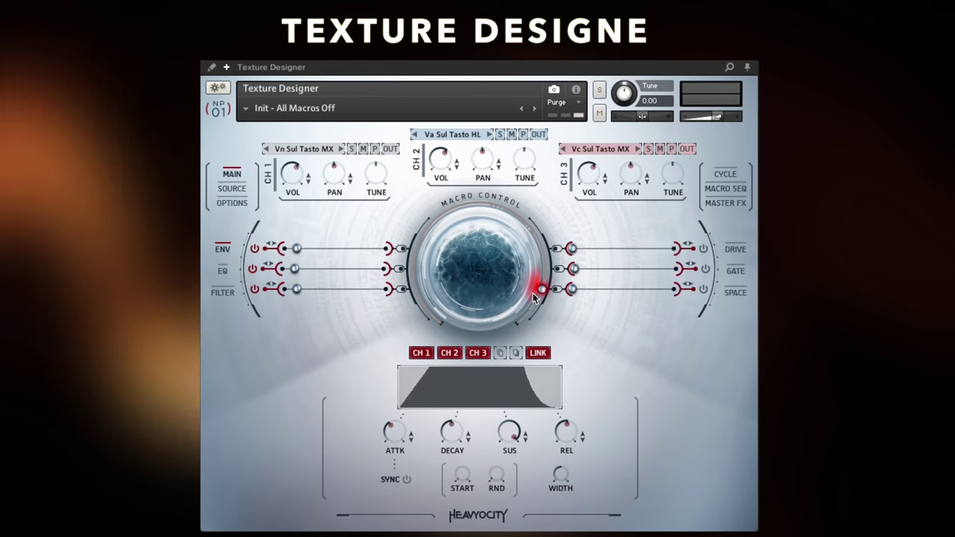
Step: Turn the Macro Control down to its minimum and open the source browser for Channel 1
{"action": "left_click_drag", "start_coordinate": [534, 297], "coordinate": [507, 313]}
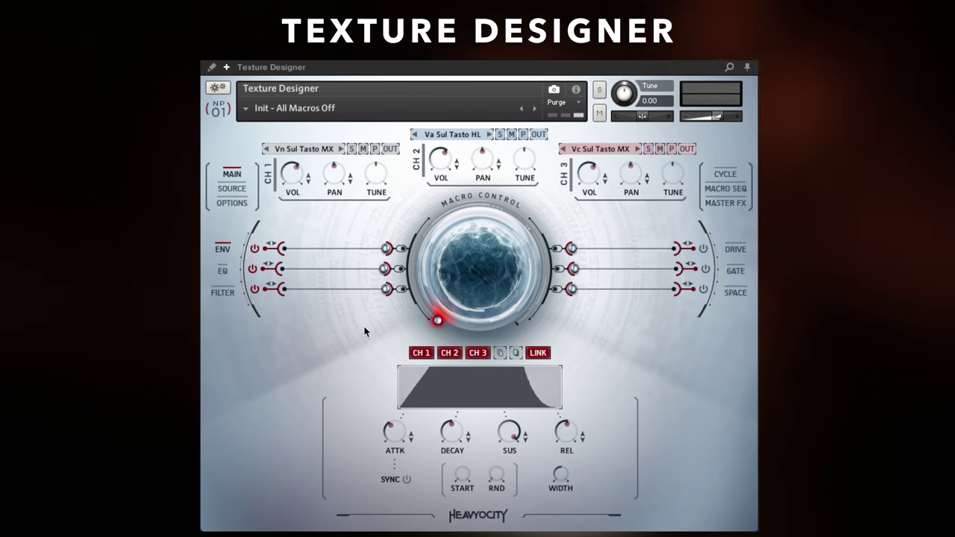
{"action": "left_click", "coordinate": [231, 188]}
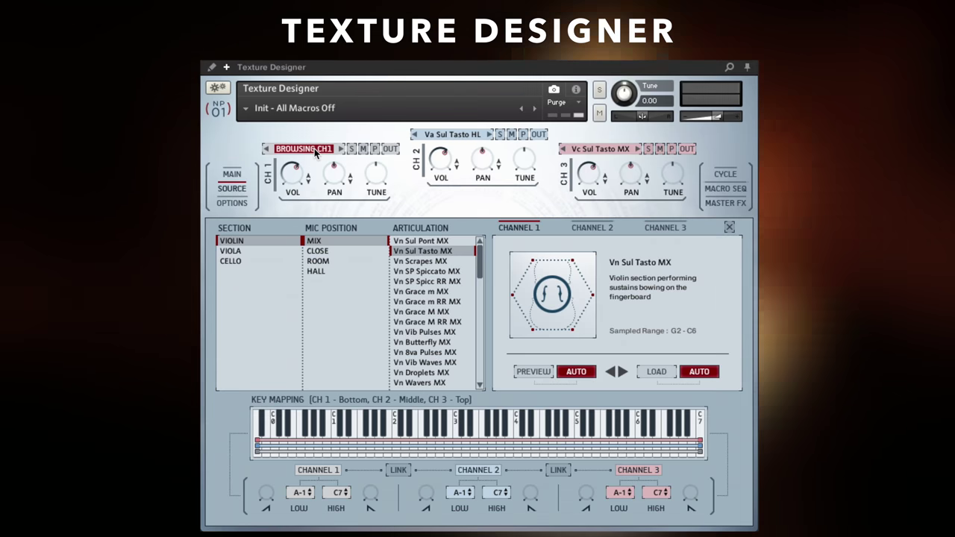
Step: Browse the viola close-mic sources, turn off automatic preview and load the violin source Vn Sul Tasto MX into Channel 1
{"action": "left_click", "coordinate": [231, 252]}
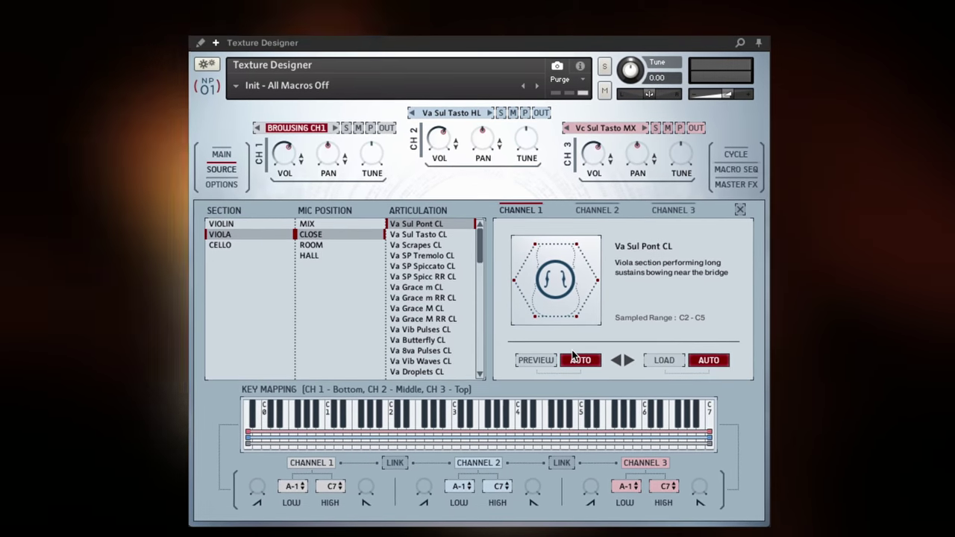
{"action": "left_click", "coordinate": [580, 358]}
{"action": "left_click", "coordinate": [219, 220]}
{"action": "left_click", "coordinate": [305, 220]}
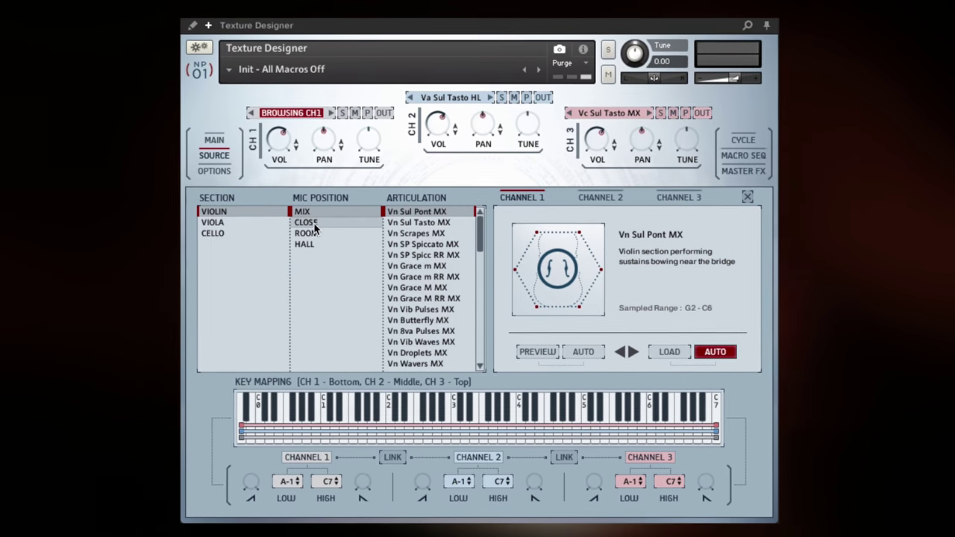
{"action": "left_click", "coordinate": [407, 220]}
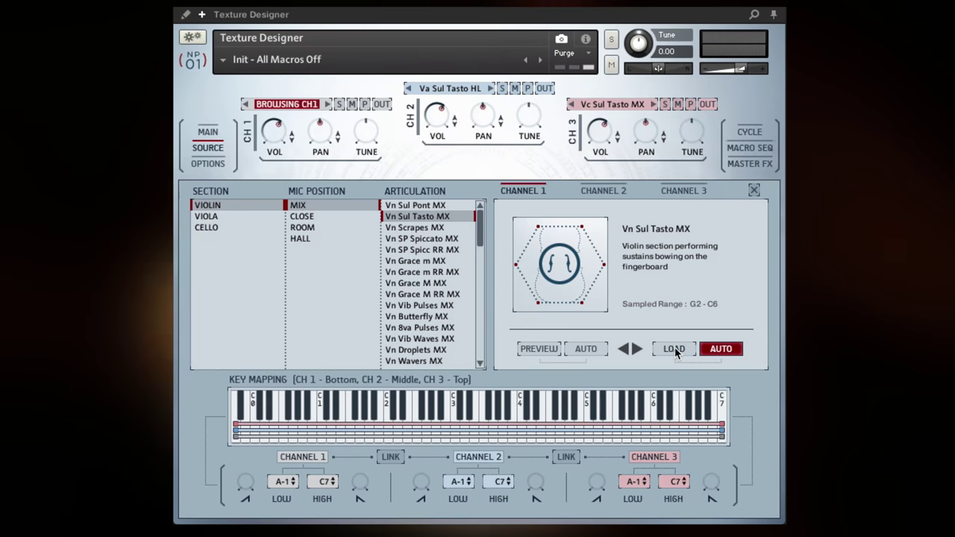
{"action": "left_click", "coordinate": [671, 350]}
Step: Check Channel 3's source in the browser, close the browser and turn the Macro Control down to its minimum
{"action": "left_click", "coordinate": [611, 110]}
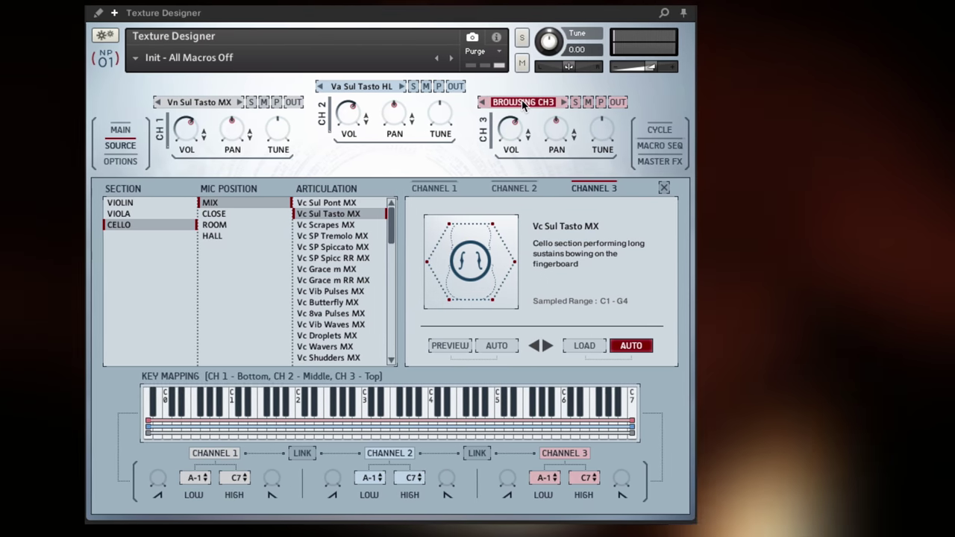
{"action": "left_click", "coordinate": [498, 102]}
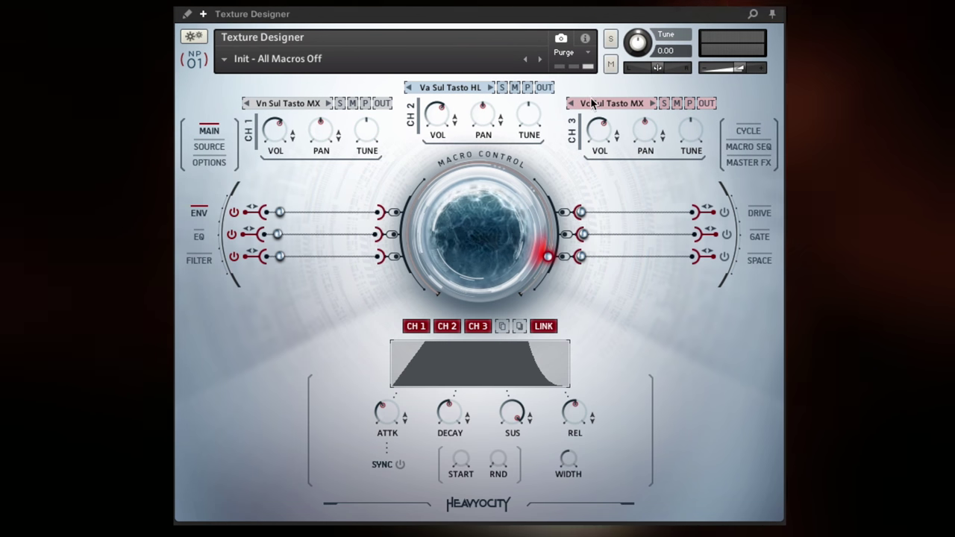
{"action": "mouse_move", "coordinate": [535, 262]}
{"action": "left_mouse_down"}
{"action": "mouse_move", "coordinate": [513, 212]}
{"action": "mouse_move", "coordinate": [511, 315]}
{"action": "mouse_move", "coordinate": [536, 484]}
{"action": "mouse_move", "coordinate": [543, 475]}
{"action": "left_mouse_up"}
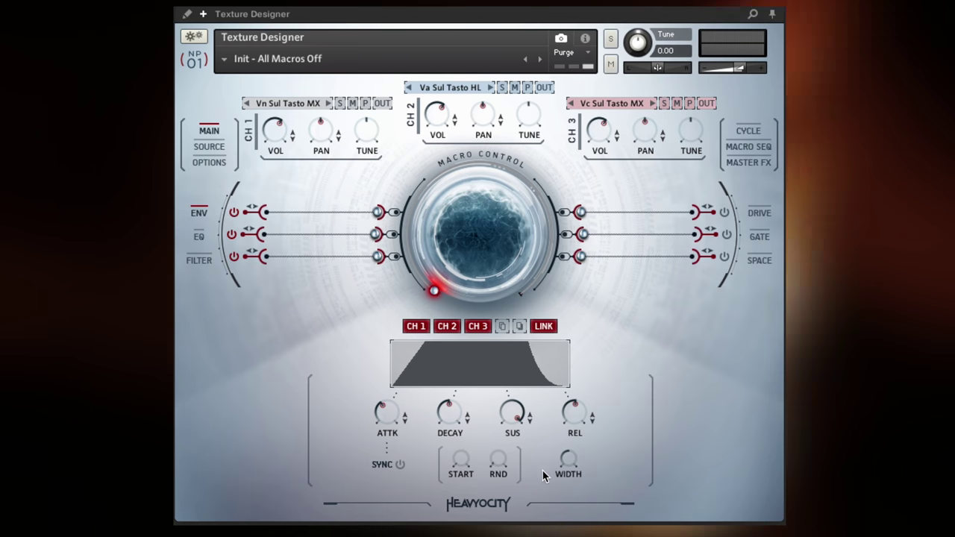
Step: Browse Channel 1's viola sources at the close mic position, turn off automatic preview and return to the violin section
{"action": "left_click", "coordinate": [297, 104]}
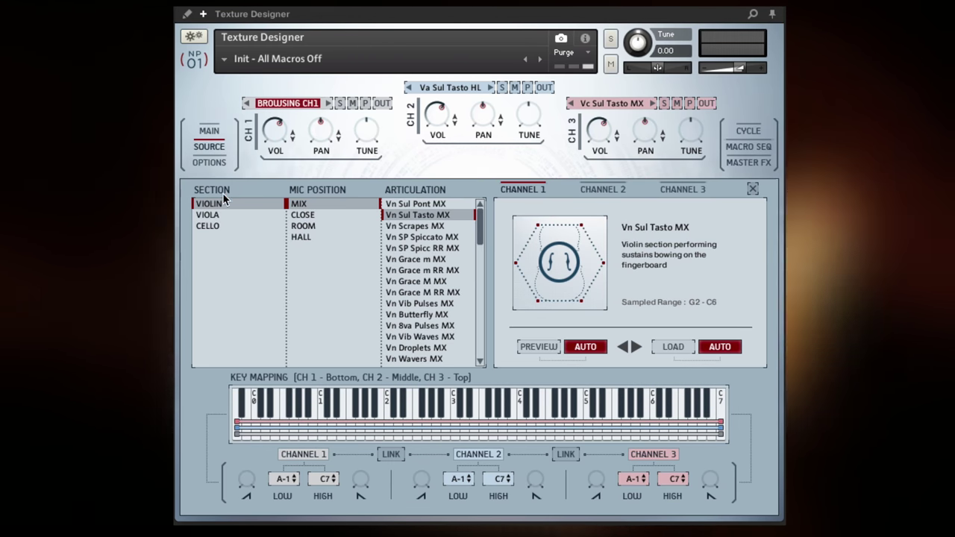
{"action": "left_click", "coordinate": [208, 215]}
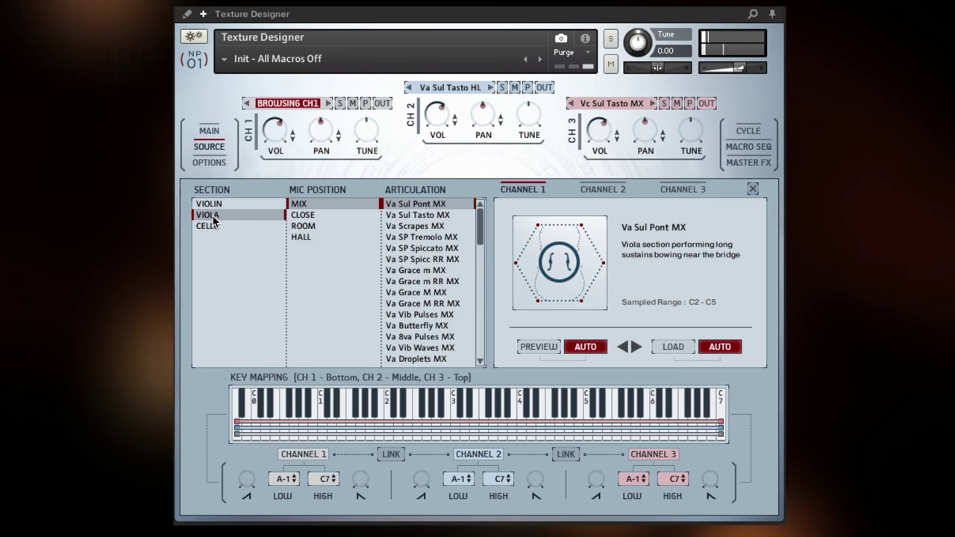
{"action": "left_click", "coordinate": [303, 215]}
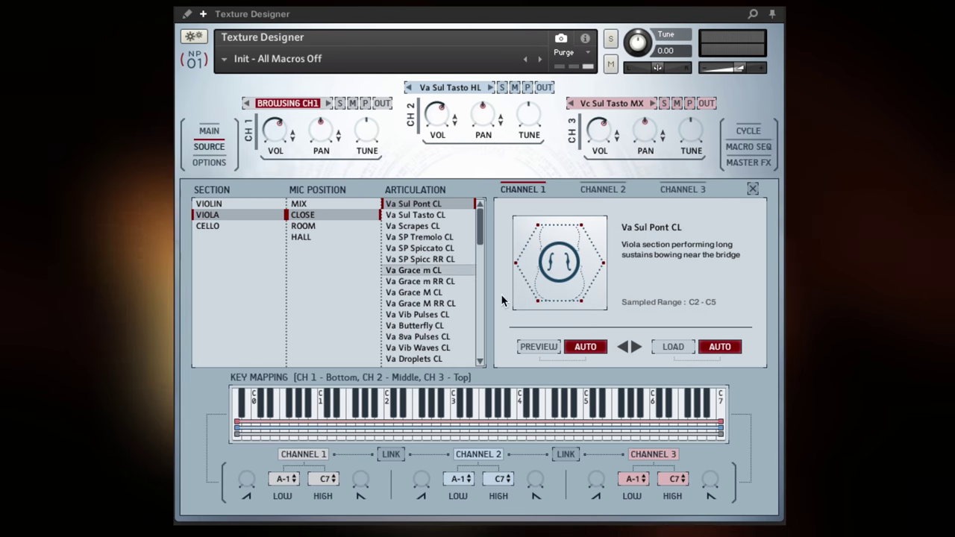
{"action": "left_click", "coordinate": [585, 347]}
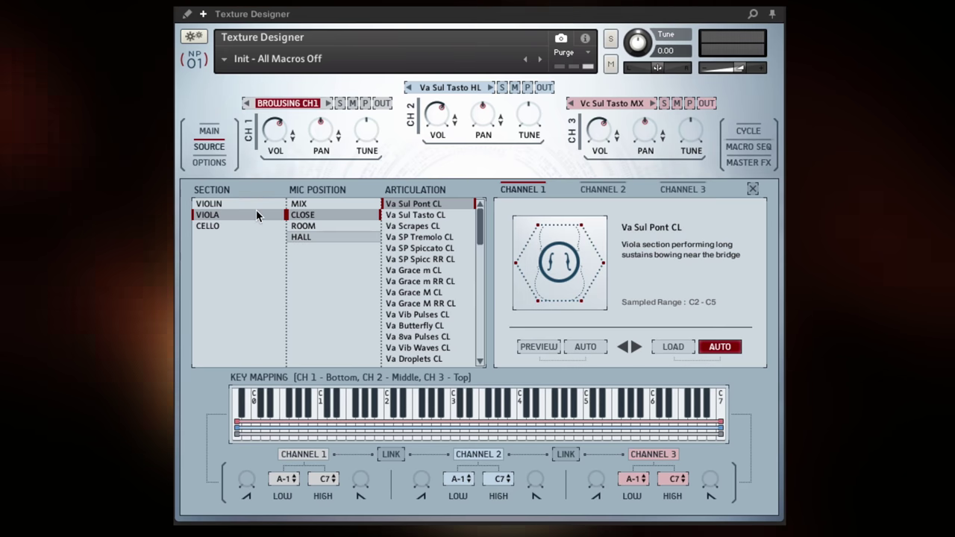
{"action": "left_click", "coordinate": [218, 200]}
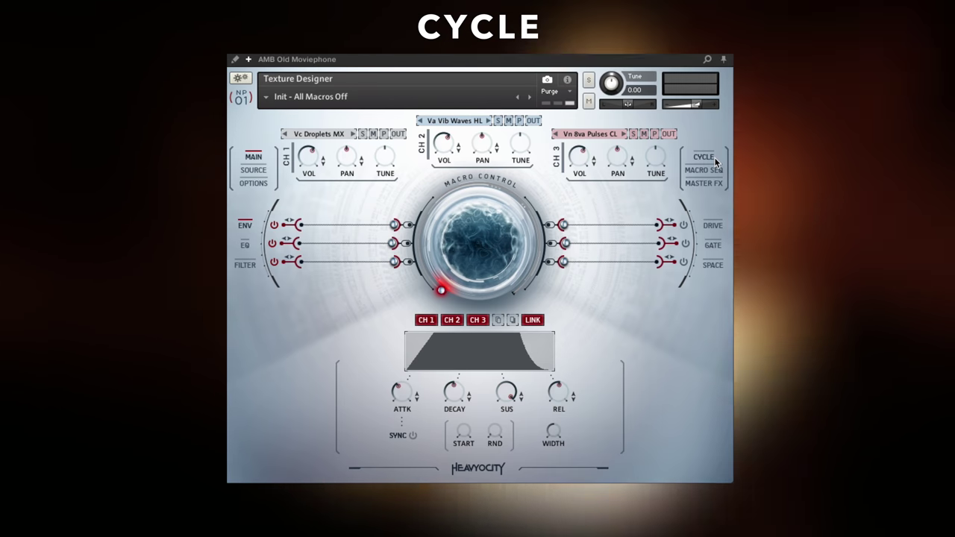
Step: Open the Cycle page and go over its step grid and sample Start control
{"action": "left_click", "coordinate": [715, 161]}
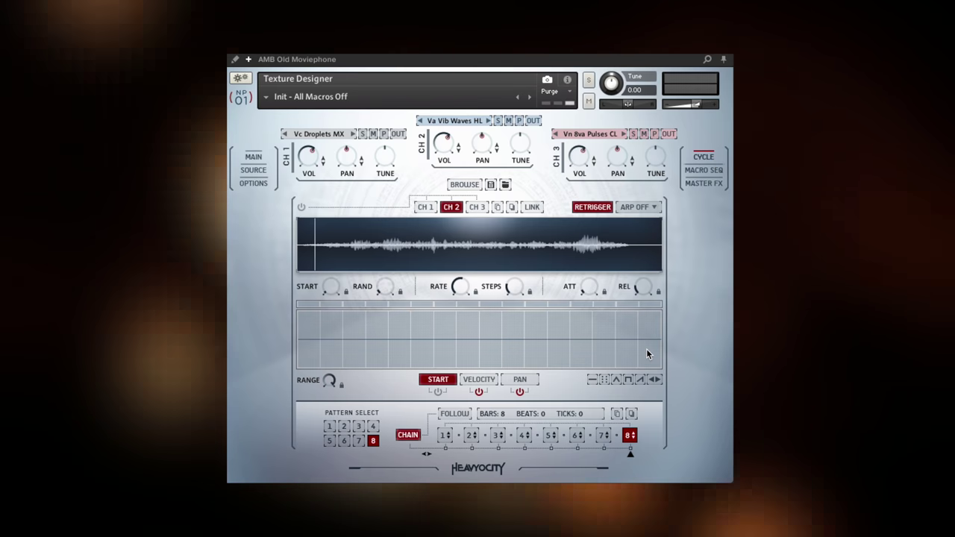
{"action": "mouse_move", "coordinate": [646, 348]}
{"action": "left_mouse_down"}
{"action": "mouse_move", "coordinate": [559, 333]}
{"action": "mouse_move", "coordinate": [436, 333]}
{"action": "mouse_move", "coordinate": [376, 360]}
{"action": "mouse_move", "coordinate": [330, 360]}
{"action": "left_mouse_up"}
{"action": "left_click_drag", "start_coordinate": [331, 287], "coordinate": [303, 212]}
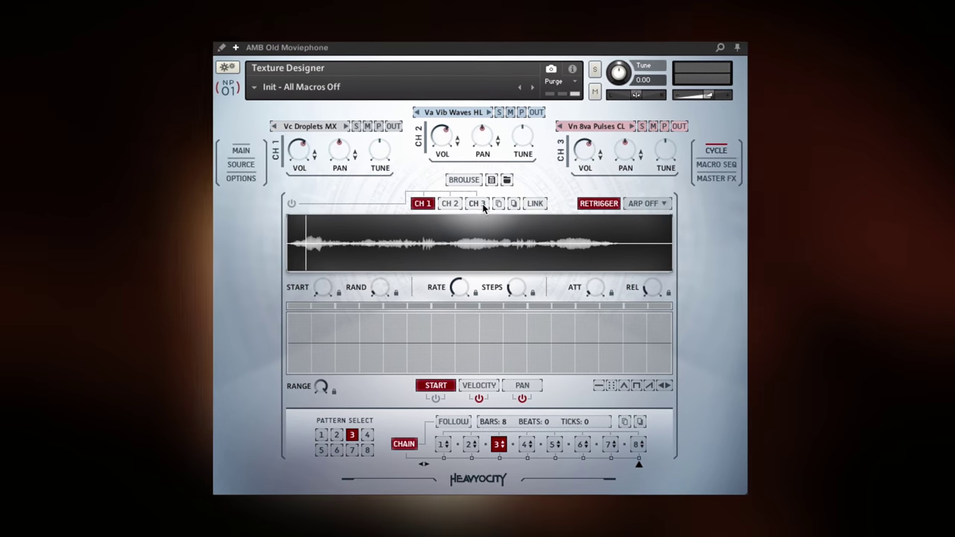
Step: Draw a descending Start step pattern for Channel 3 and replace it with the x1 triangle shape
{"action": "mouse_move", "coordinate": [303, 321]}
{"action": "left_mouse_down"}
{"action": "mouse_move", "coordinate": [598, 349]}
{"action": "mouse_move", "coordinate": [647, 367]}
{"action": "mouse_move", "coordinate": [636, 379]}
{"action": "left_mouse_up"}
{"action": "left_click", "coordinate": [628, 389]}
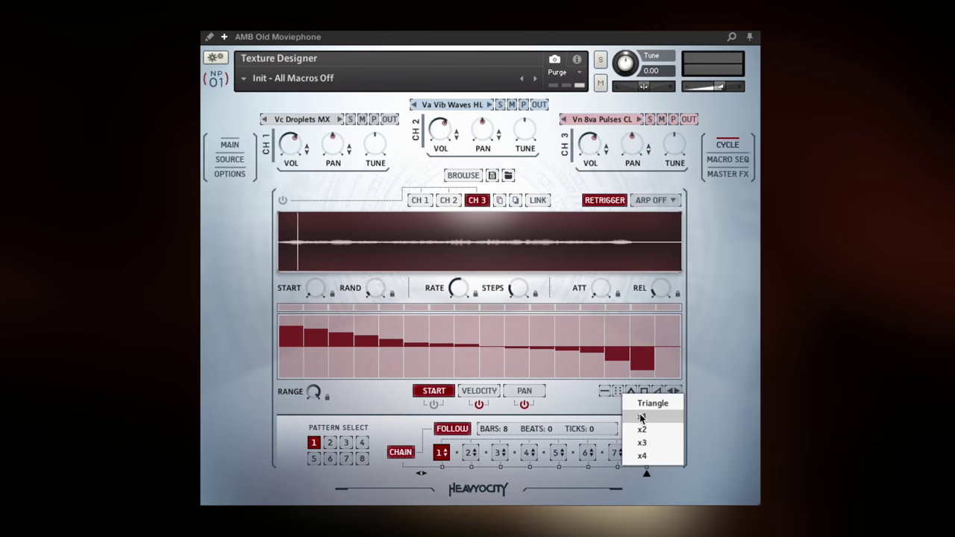
{"action": "left_click", "coordinate": [641, 416]}
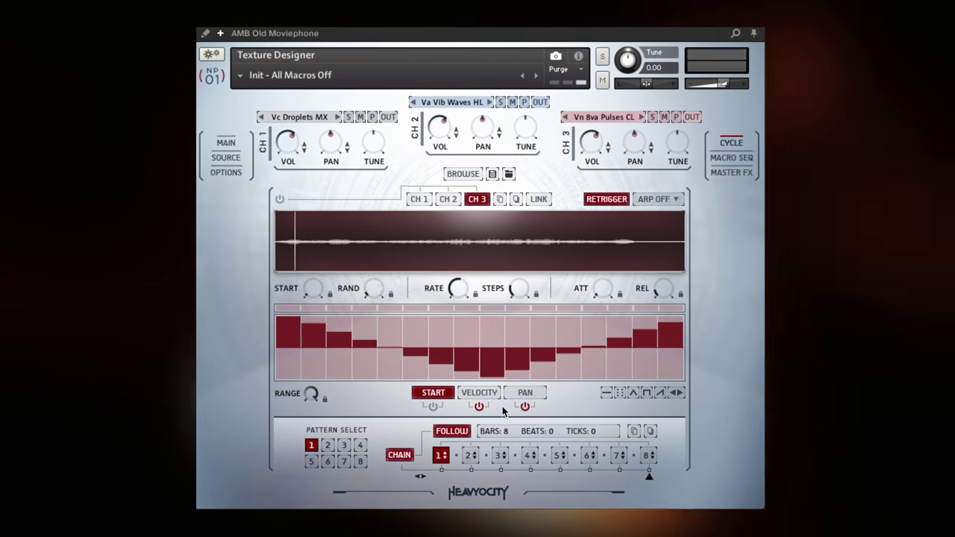
Step: View Channel 3's Velocity and Pan step lanes and switch to pattern 4
{"action": "left_click", "coordinate": [473, 392]}
{"action": "left_click", "coordinate": [526, 395]}
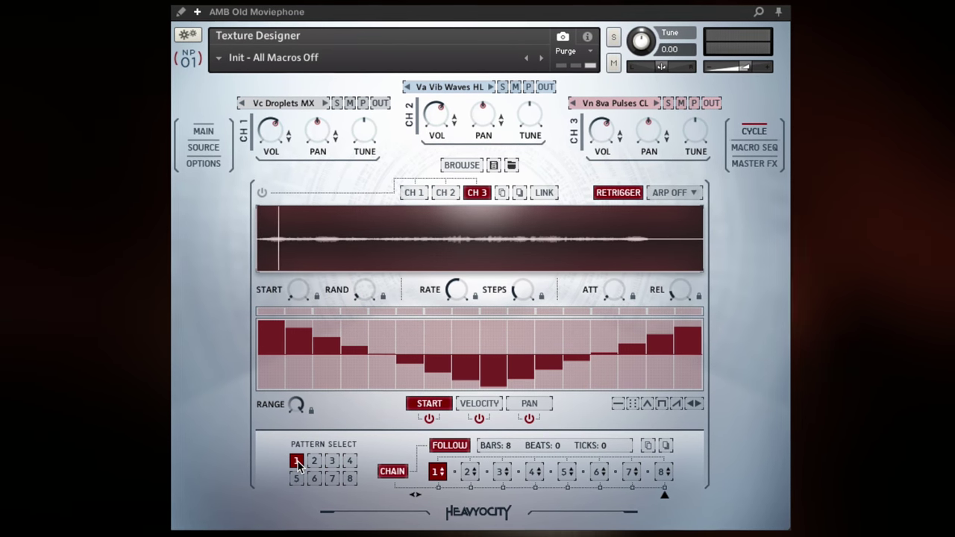
{"action": "left_click", "coordinate": [347, 465]}
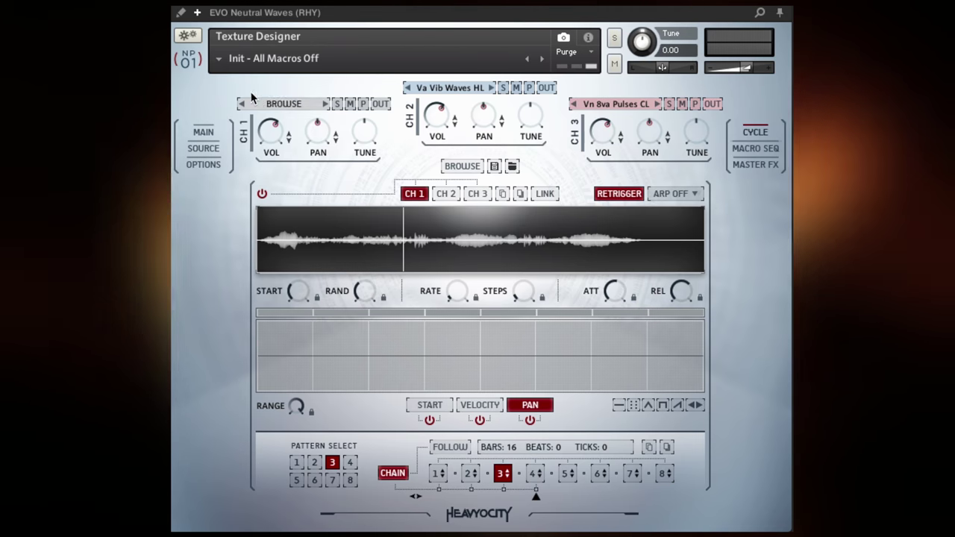
Step: Look through the Texture Designer snapshot categories, including Organic section combos, Ambient pad and rhythmic presets, and Evolving arpeggiated presets
{"action": "left_click", "coordinate": [220, 59]}
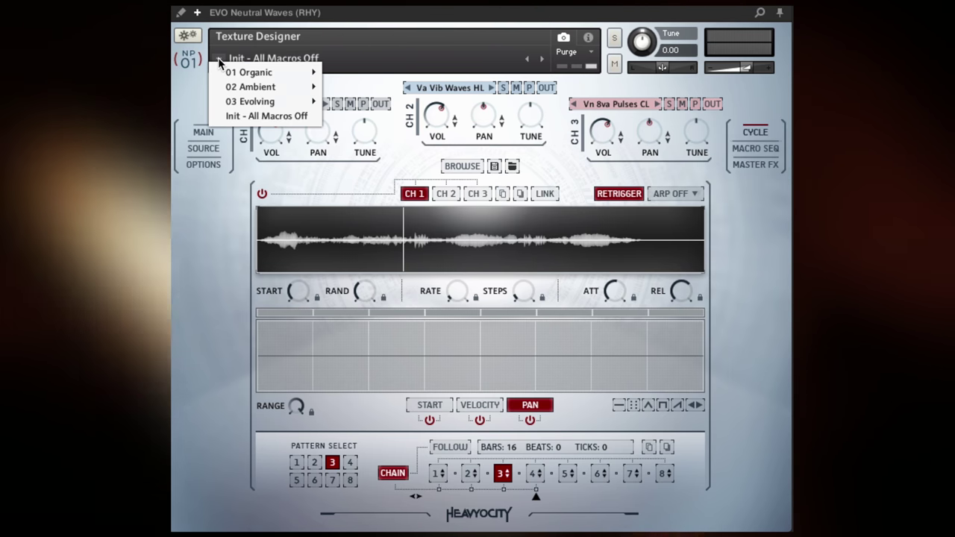
{"action": "mouse_move", "coordinate": [231, 72]}
{"action": "mouse_move", "coordinate": [361, 72]}
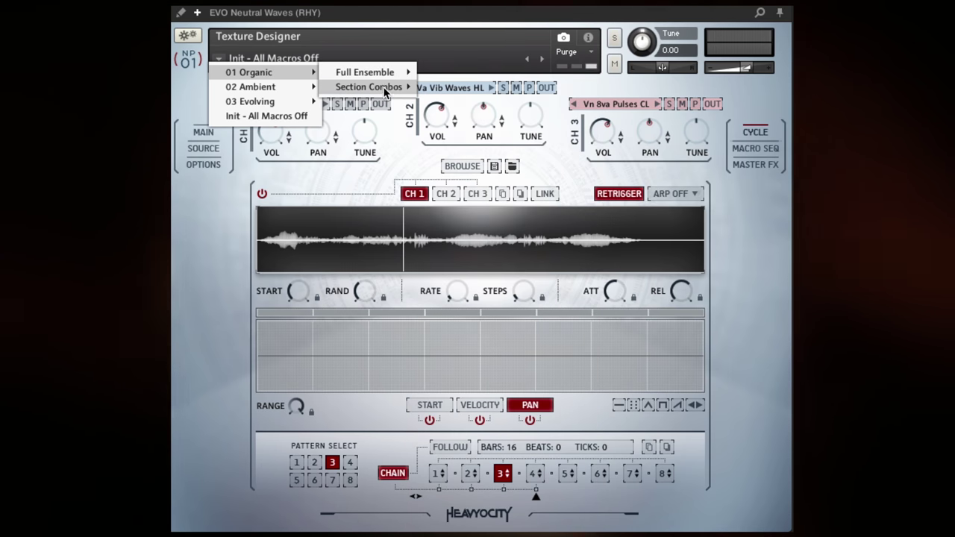
{"action": "mouse_move", "coordinate": [387, 90]}
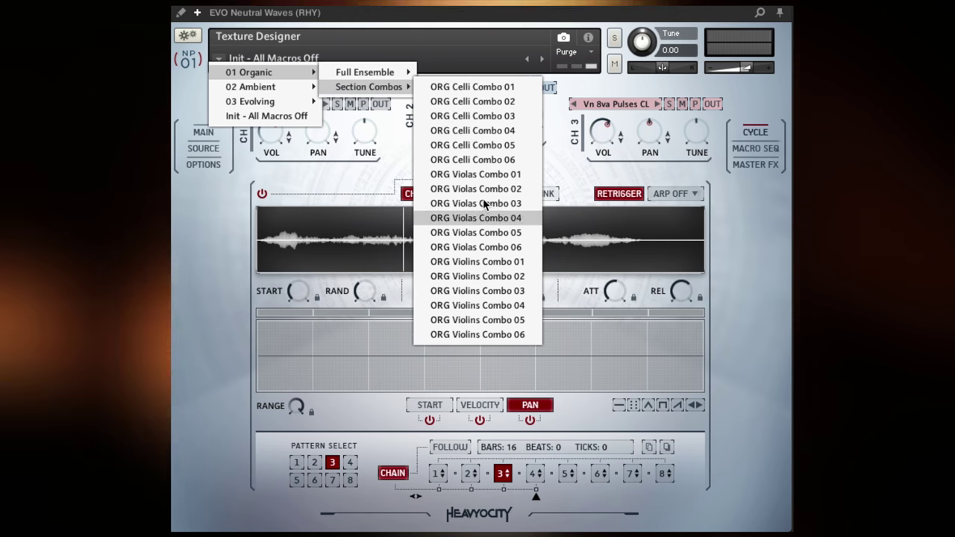
{"action": "mouse_move", "coordinate": [315, 87]}
{"action": "mouse_move", "coordinate": [395, 86]}
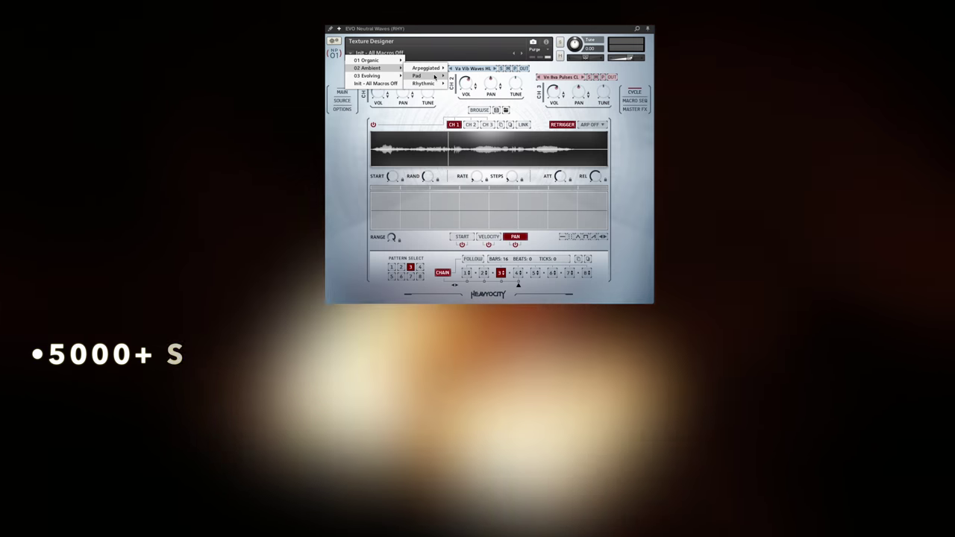
{"action": "mouse_move", "coordinate": [420, 76]}
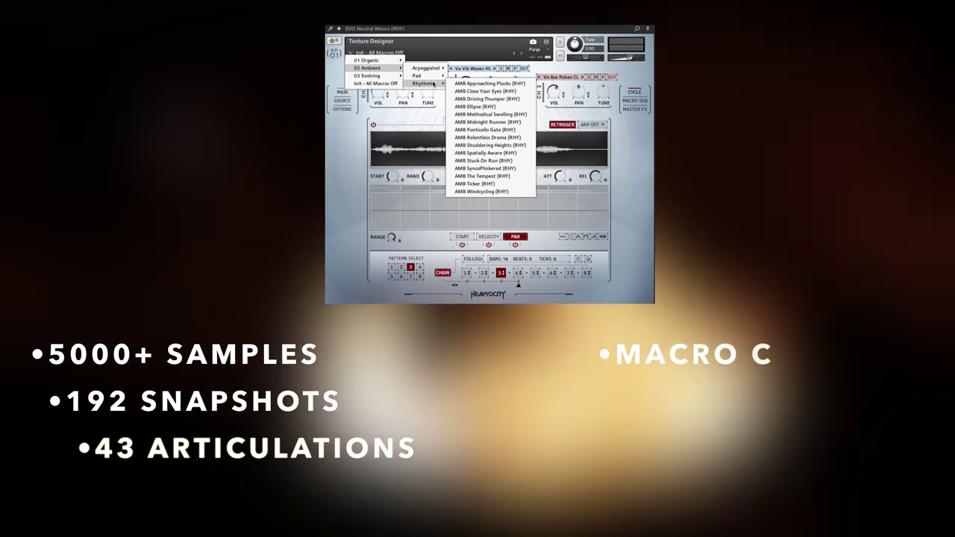
{"action": "mouse_move", "coordinate": [369, 76]}
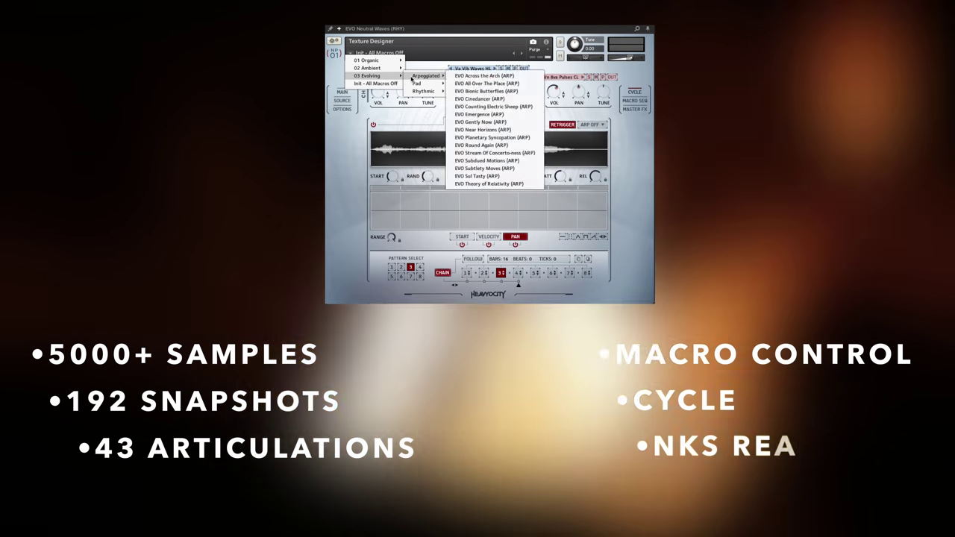